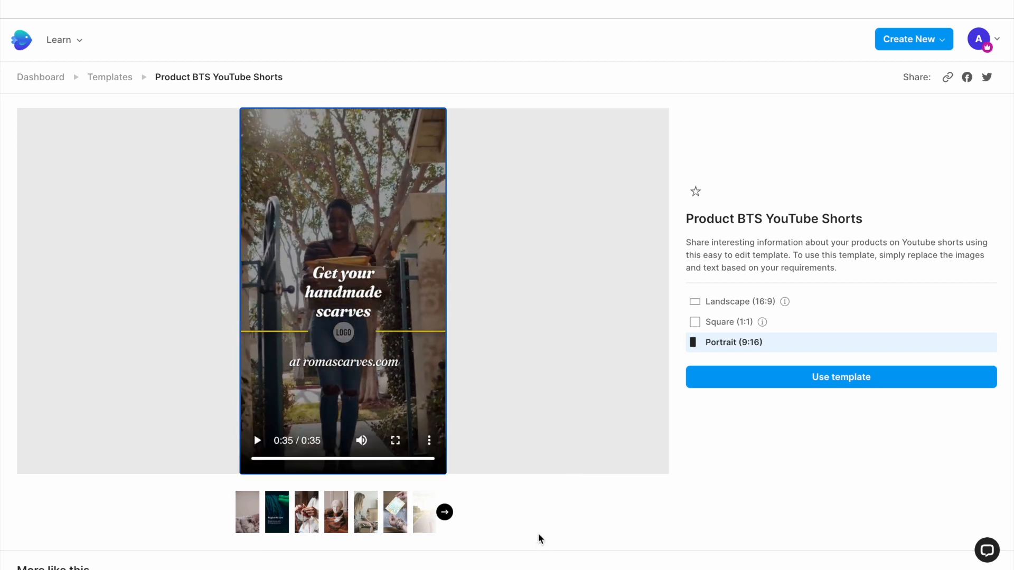
Use the portrait Product BTS YouTube Shorts template, and look over its first four scenes and the audio track.
left_click(828, 377)
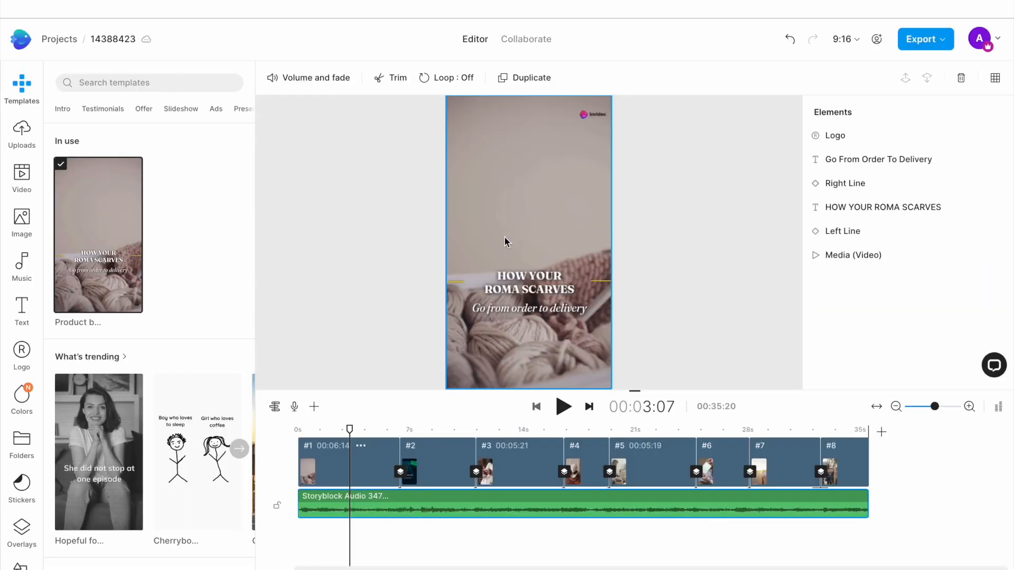
left_click(509, 198)
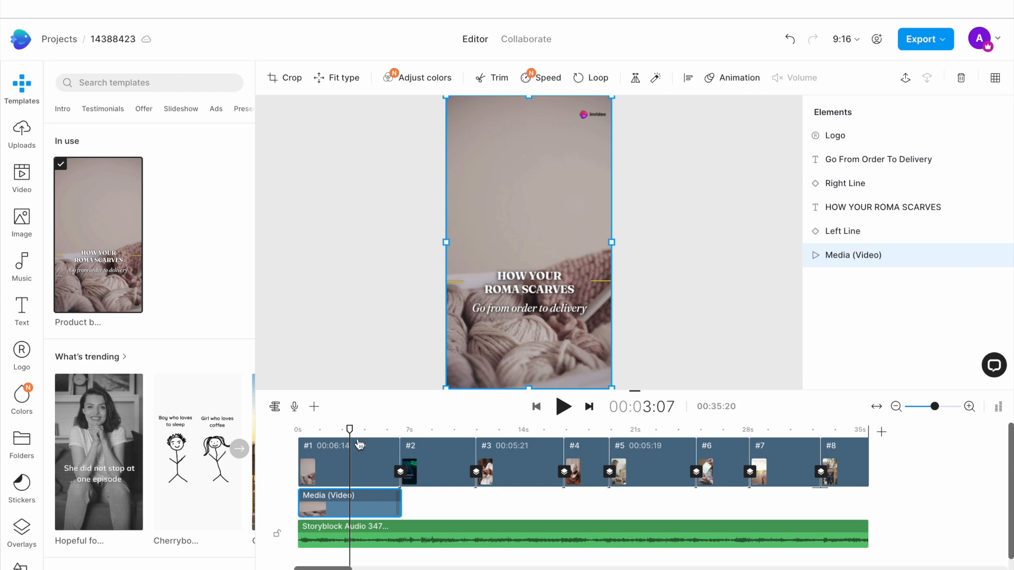
left_click(432, 441)
left_click(500, 439)
left_click(575, 438)
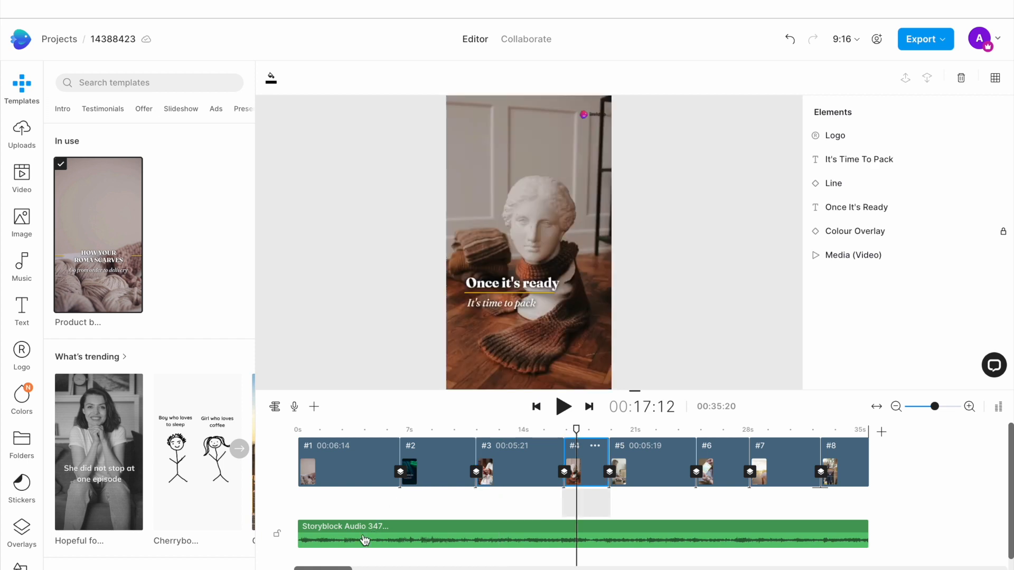
left_click(492, 532)
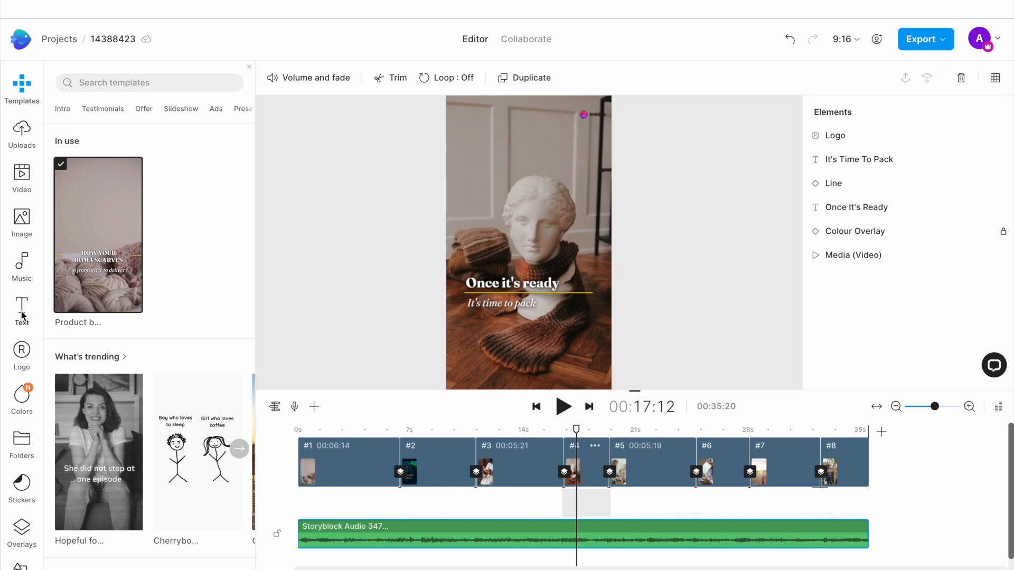
Browse the editor's video, image, text, music and uploaded media libraries.
left_click(27, 182)
left_click(24, 226)
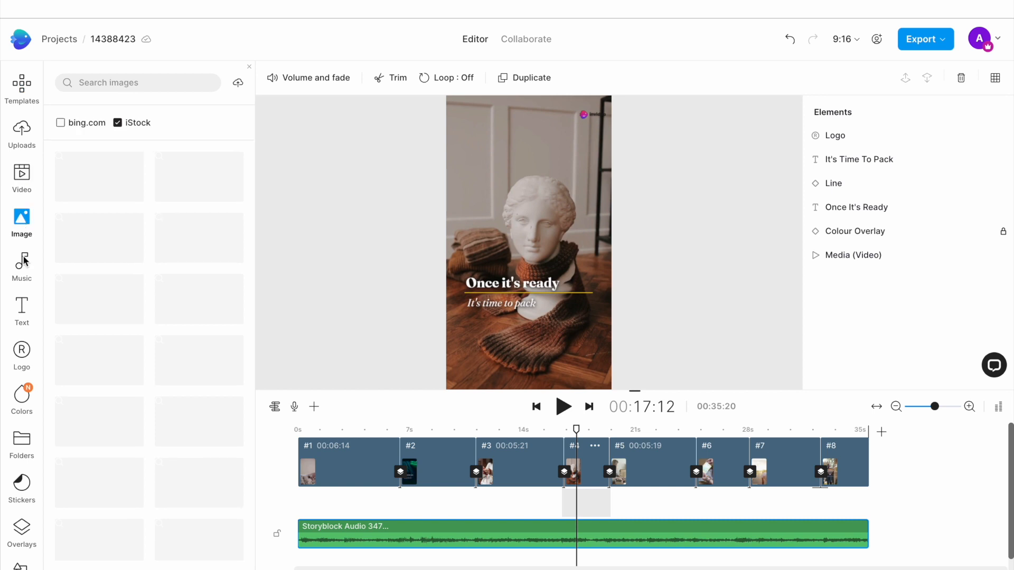
left_click(22, 310)
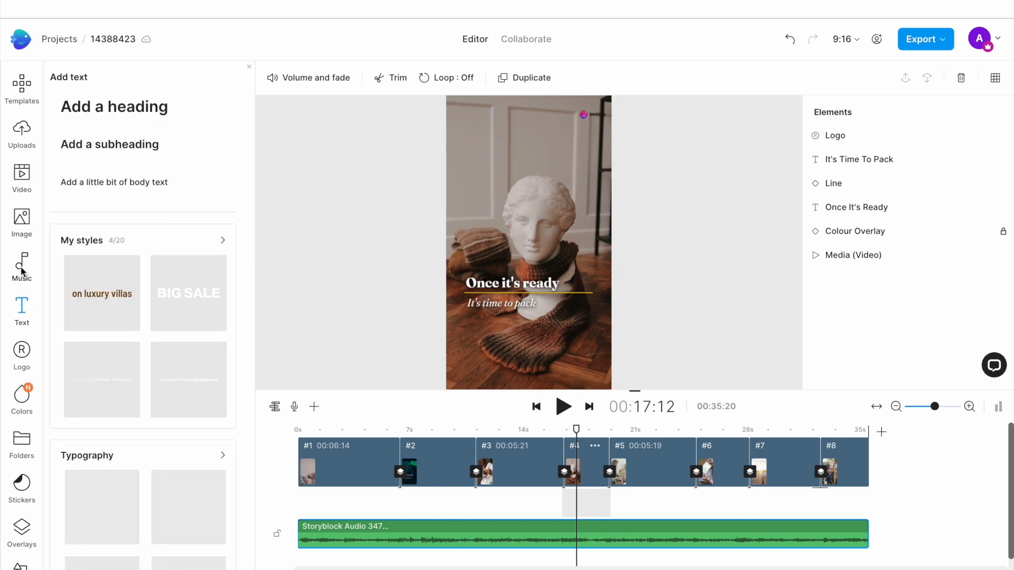
left_click(22, 266)
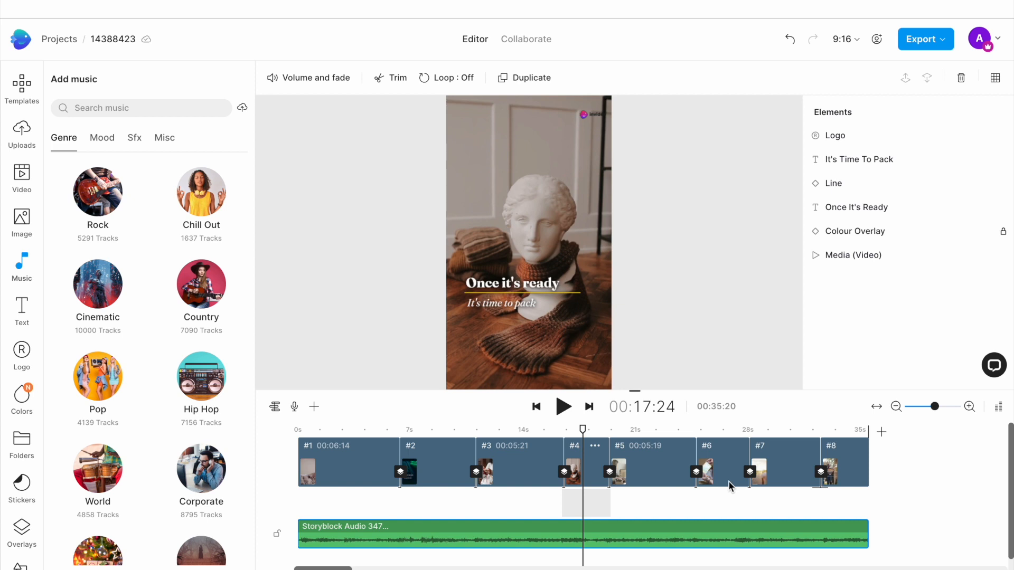
left_click(21, 136)
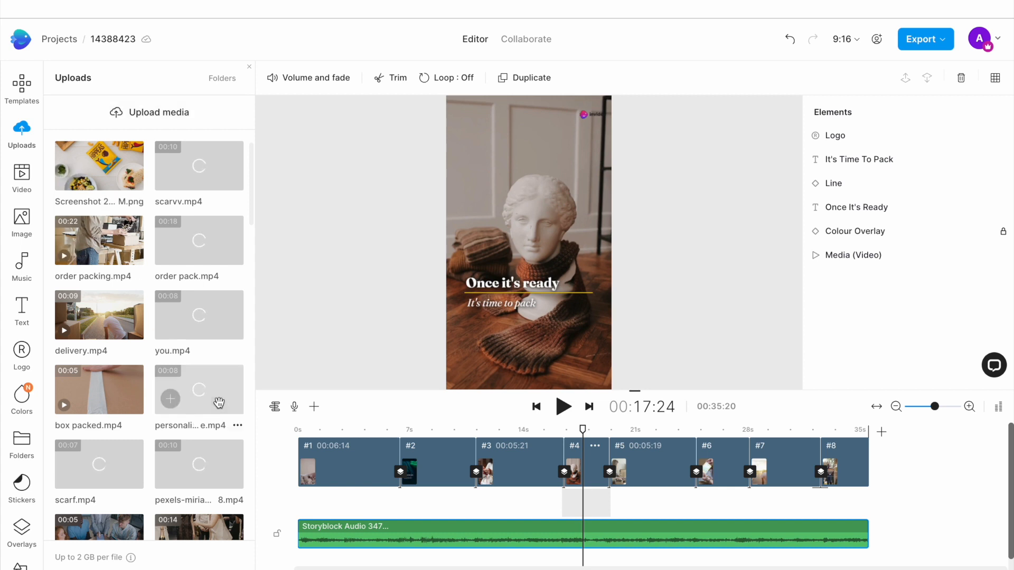
Examine the template's first, second and seventh scenes and the options available for the seventh scene.
left_click(350, 436)
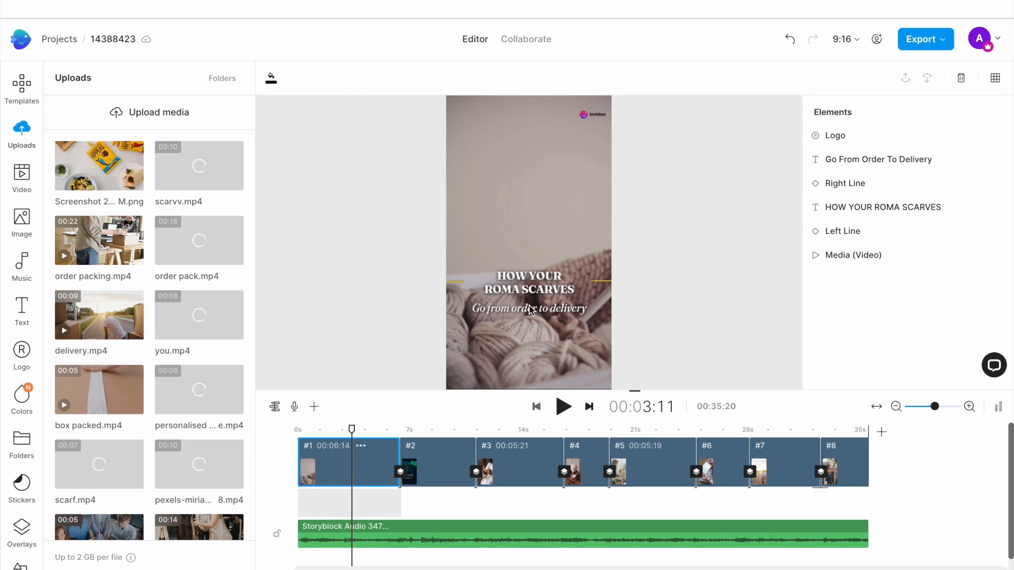
left_click(431, 438)
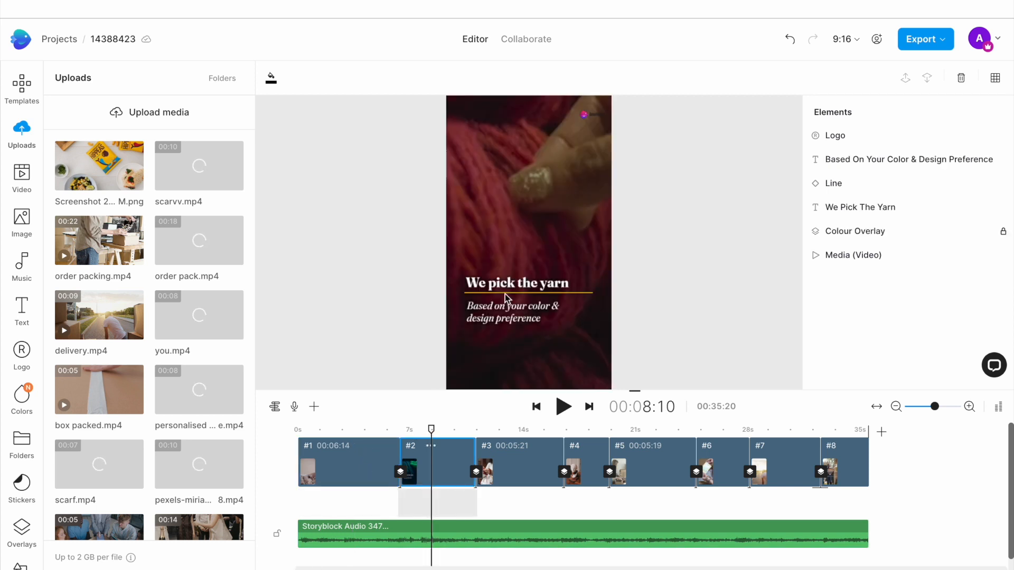
left_click(801, 439)
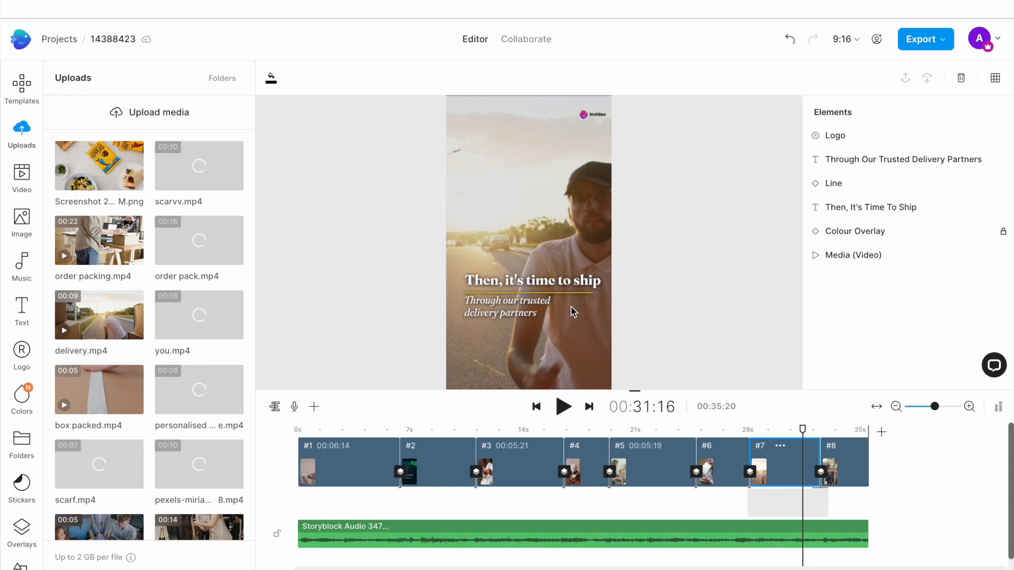
right_click(788, 454)
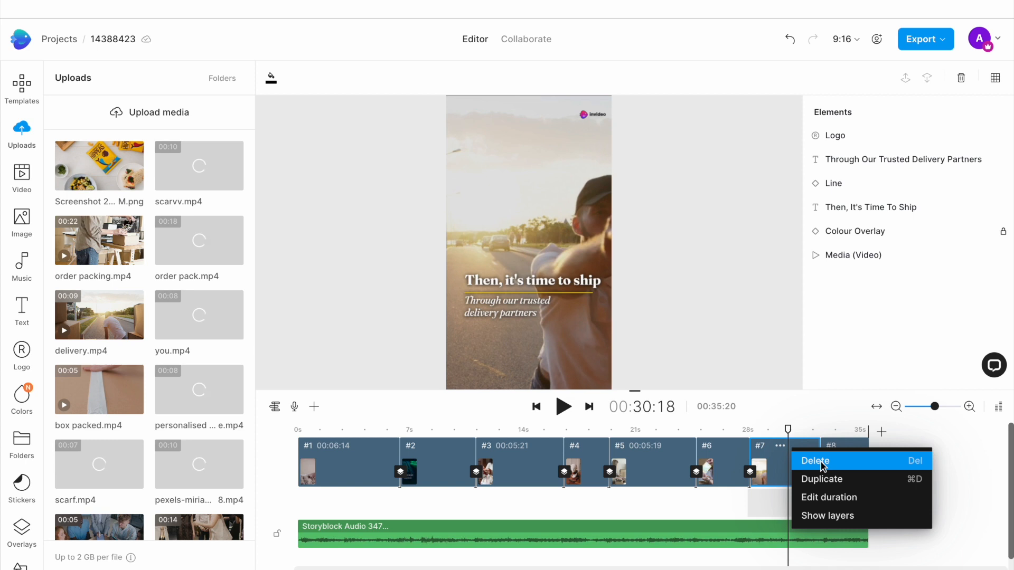
left_click(782, 469)
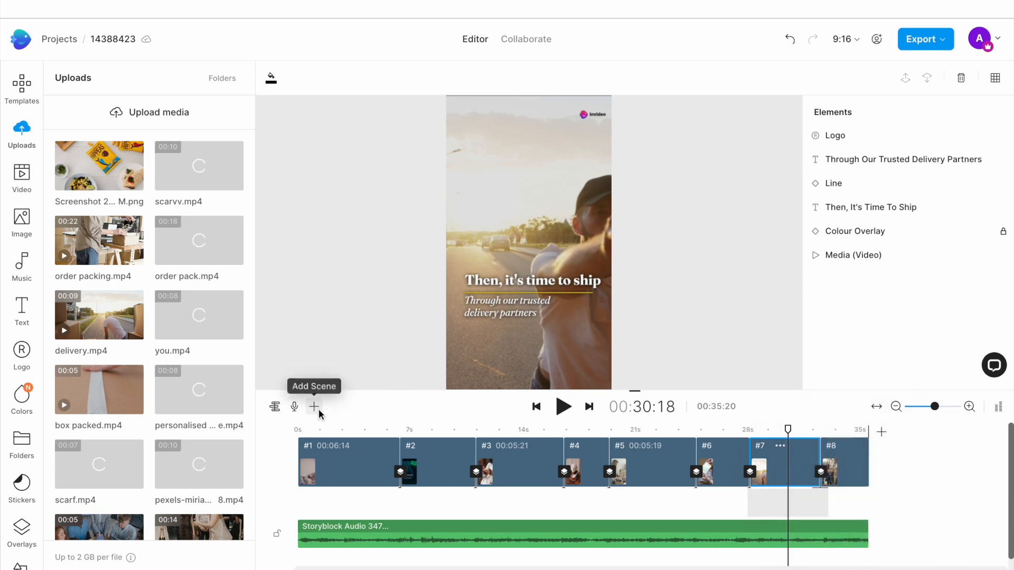
Replace the first scene's background with a 30-second red-nail-polish stock clip found by searching "manicure", trimmed to fit the scene.
left_click(353, 435)
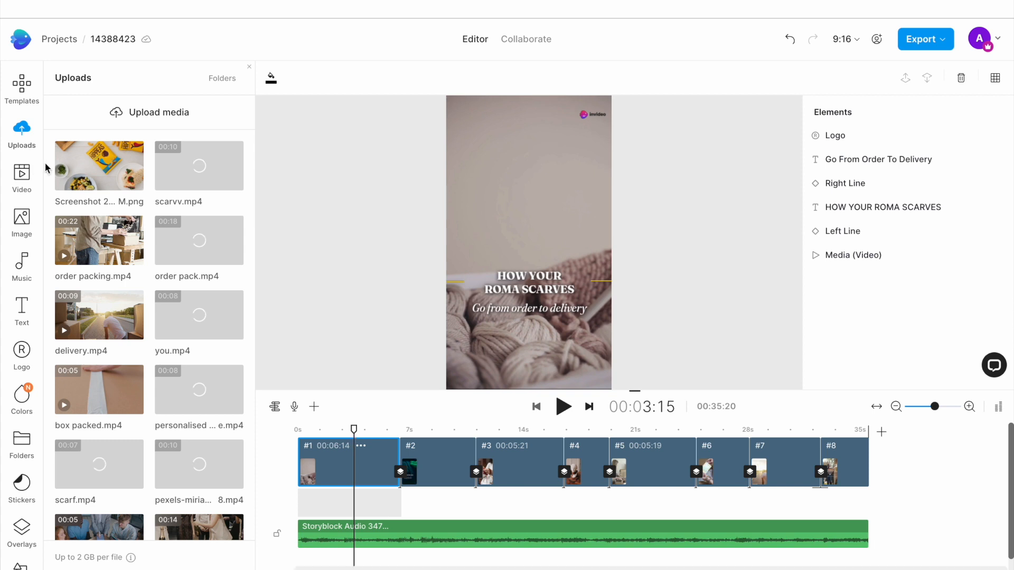
left_click(22, 175)
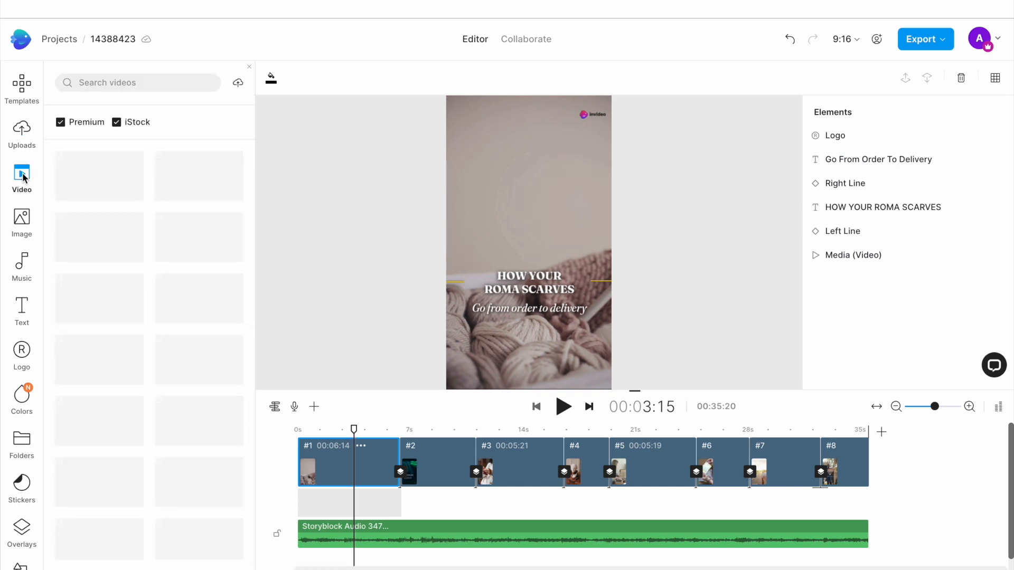
left_click(112, 83)
type("manicure")
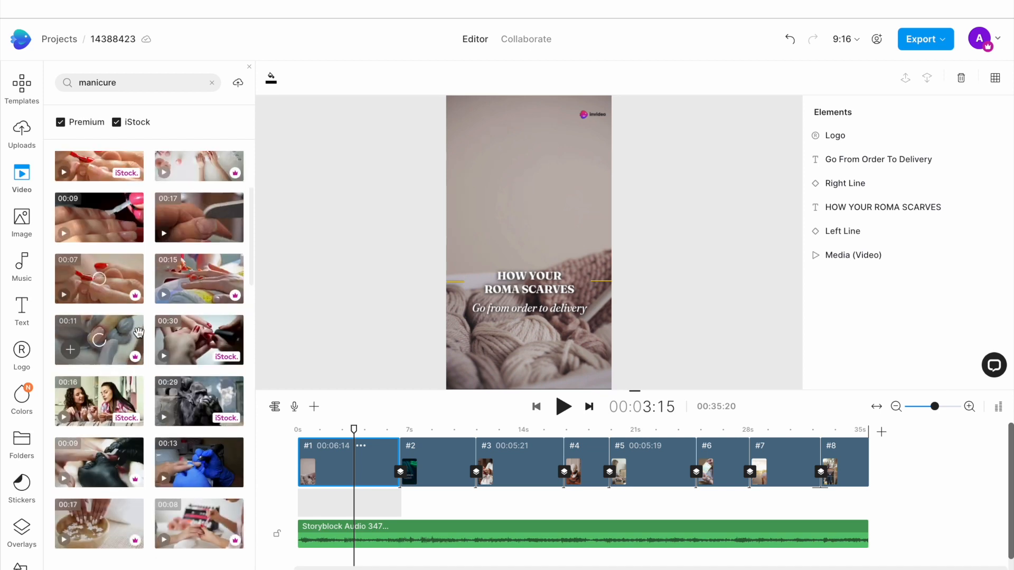
left_click_drag(210, 352, 473, 134)
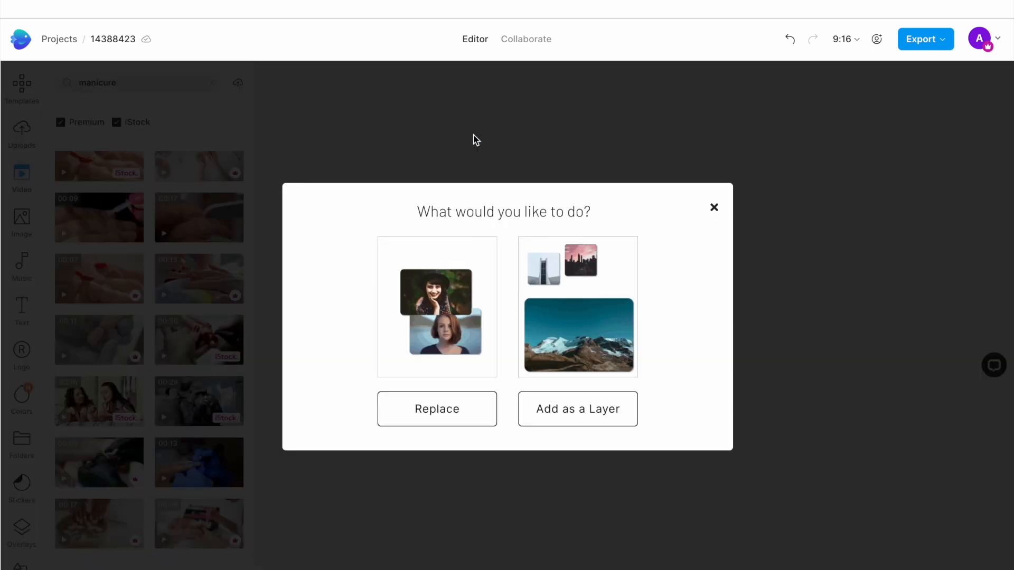
left_click(431, 412)
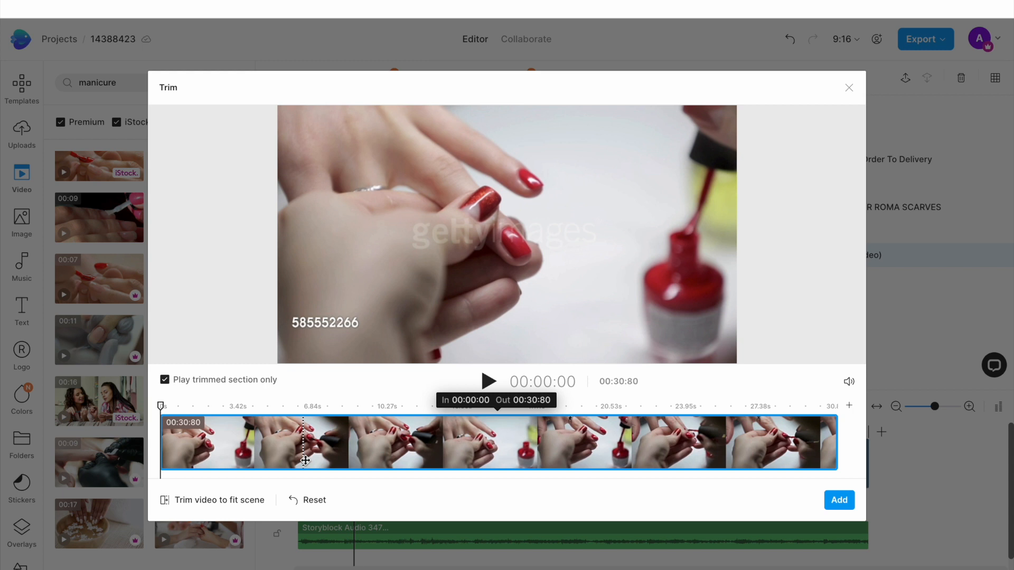
left_click(240, 501)
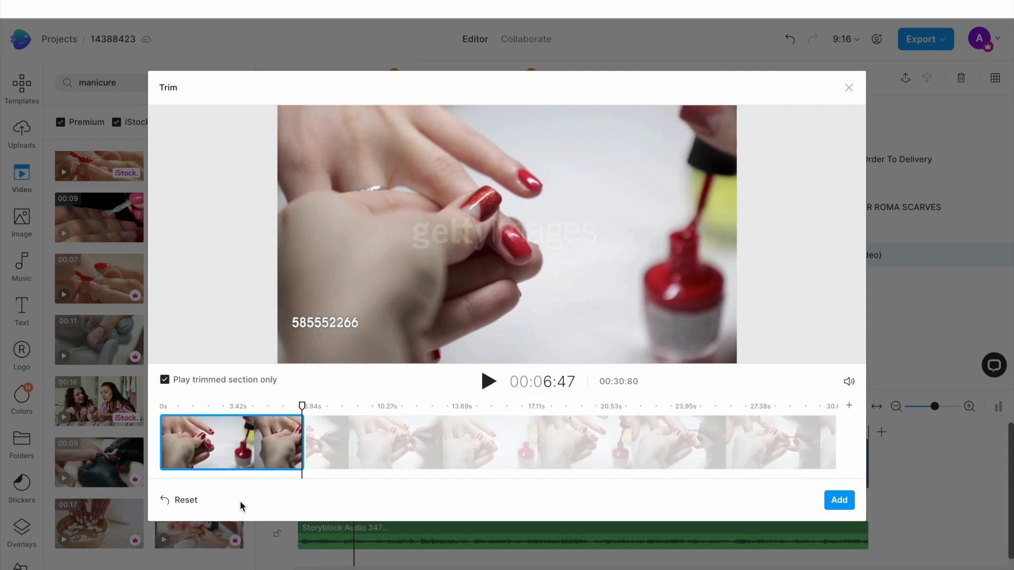
left_click(839, 500)
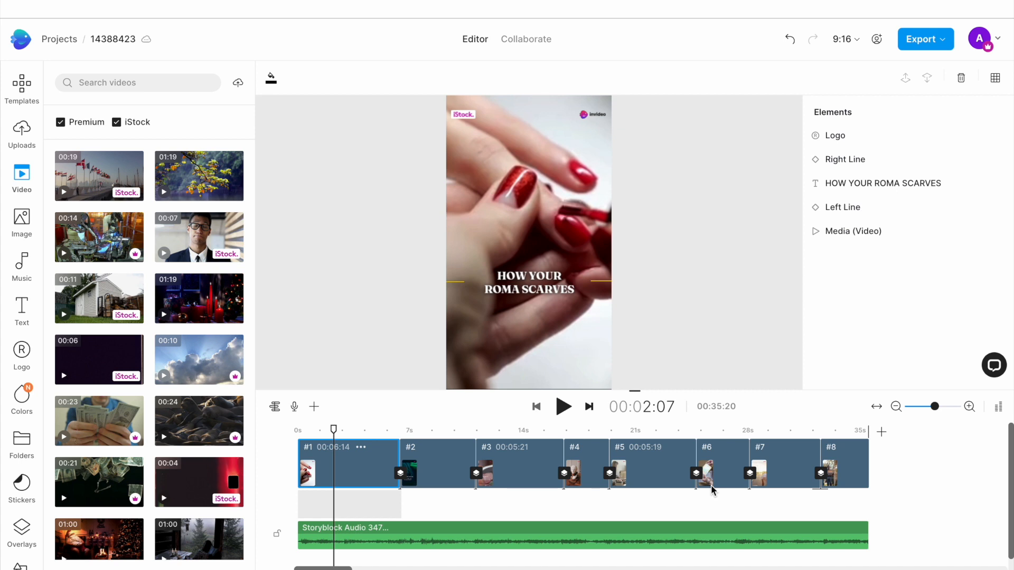
Review the second to fourth scenes and delete the cloudy-sky video layer from the fourth scene.
left_click(441, 431)
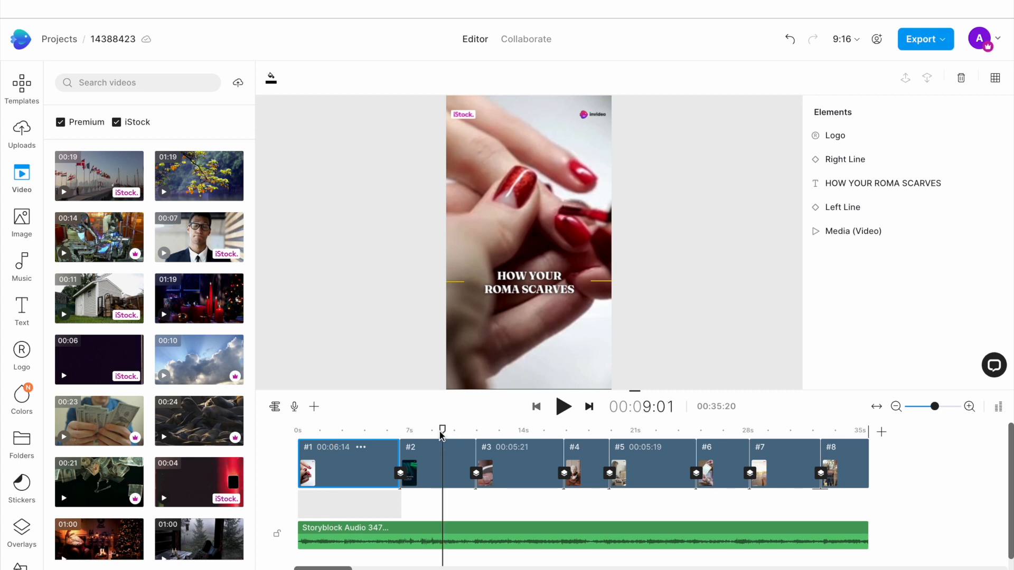
left_click(511, 431)
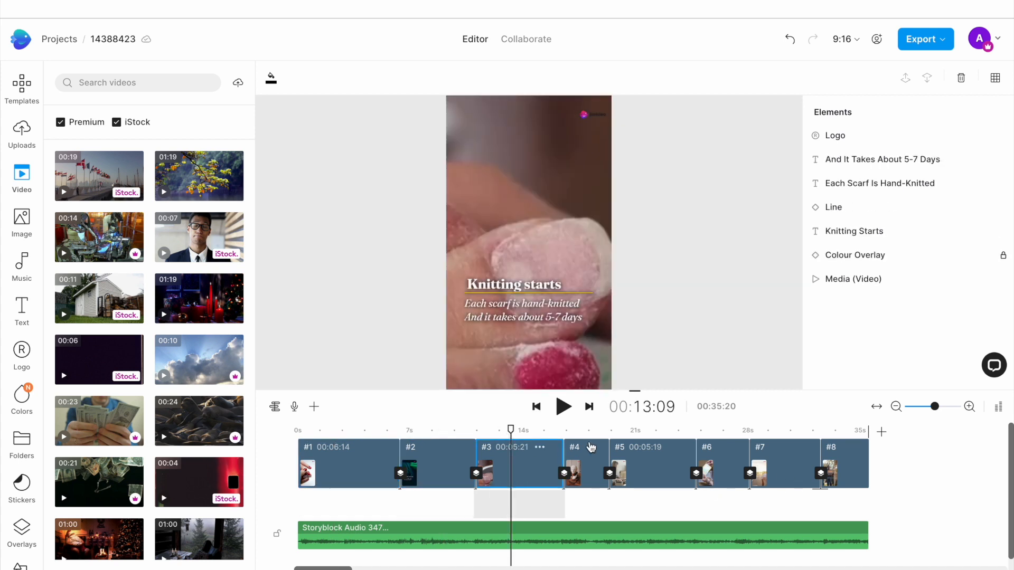
left_click(593, 431)
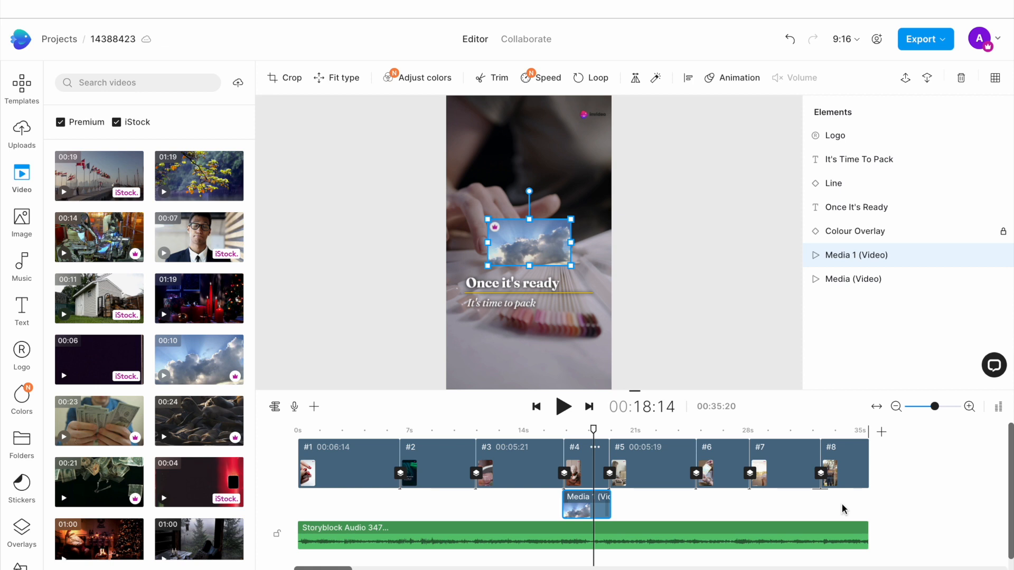
key("Delete")
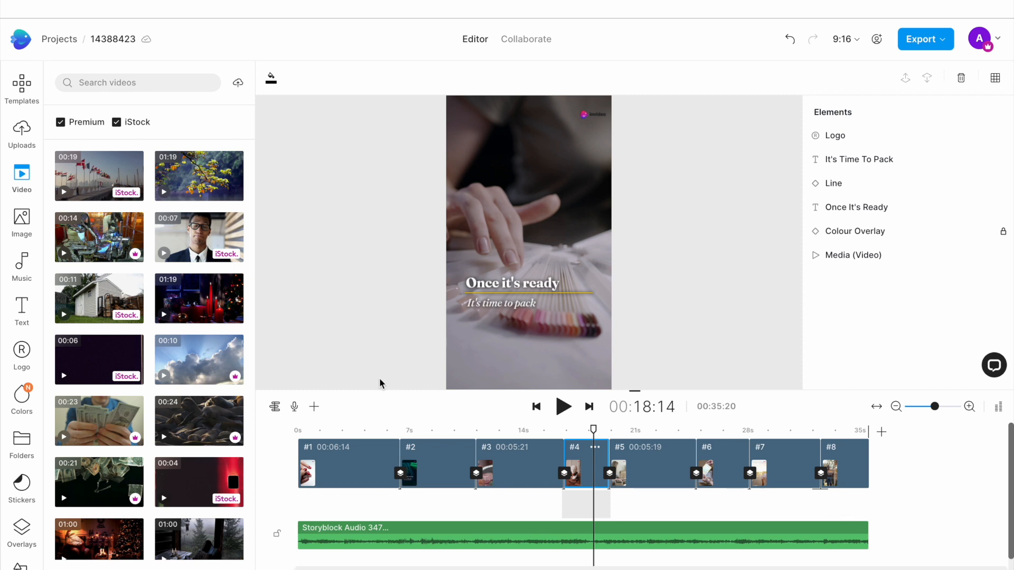
Open the "HOW YOUR ROMA SCARVES" headline in the first scene for editing.
left_click(362, 441)
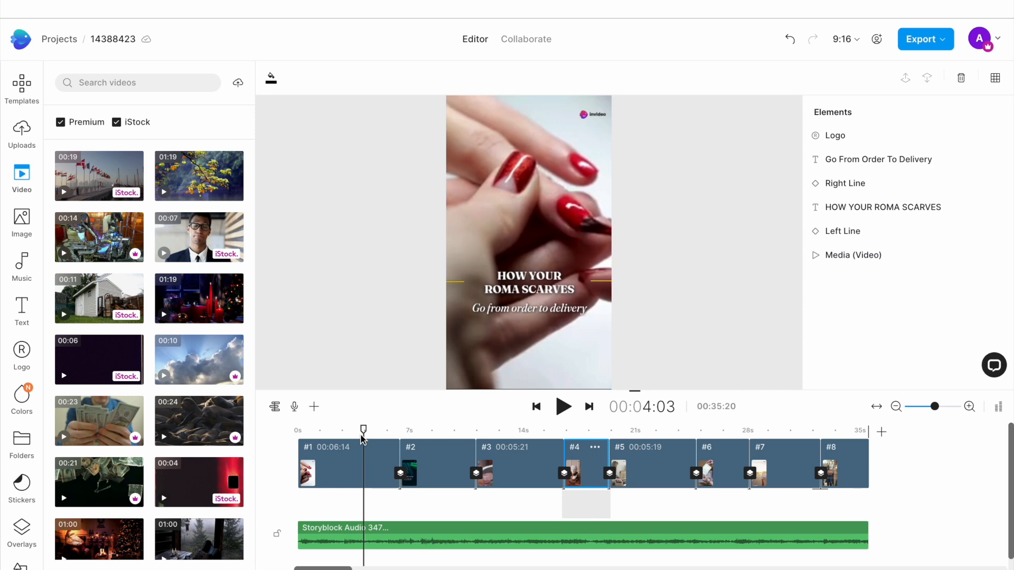
left_click(523, 290)
double_click(522, 288)
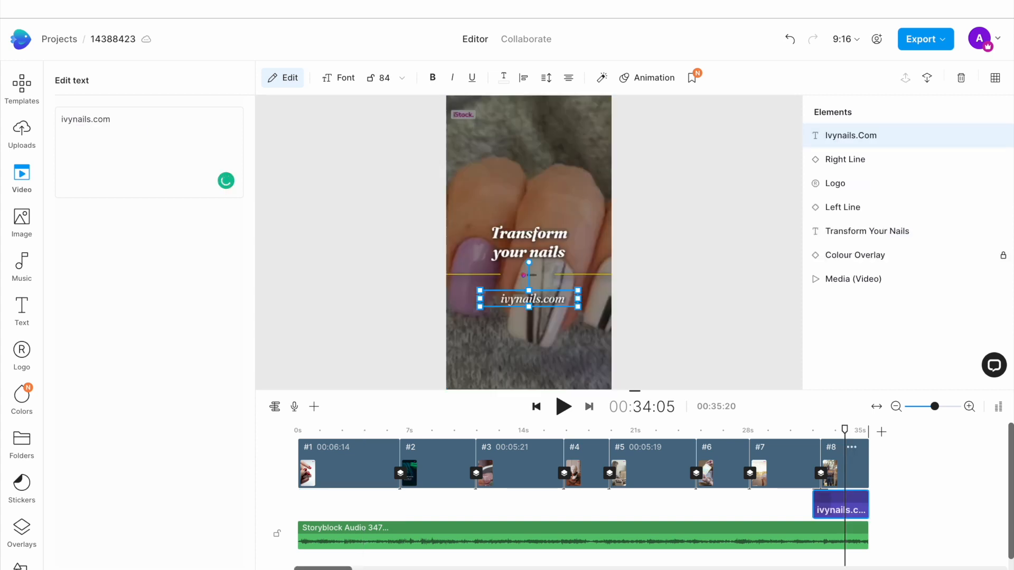
Upload Logo 1.png from the Desktop and replace the invideo logo in the last scene with the black hand-and-sparkles logo.
left_click(718, 479)
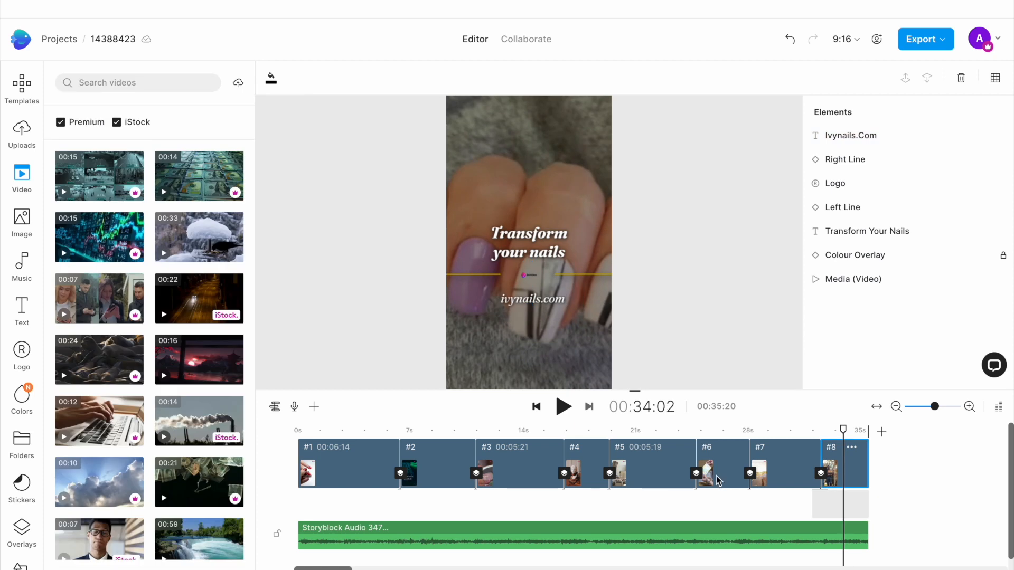
left_click(522, 272)
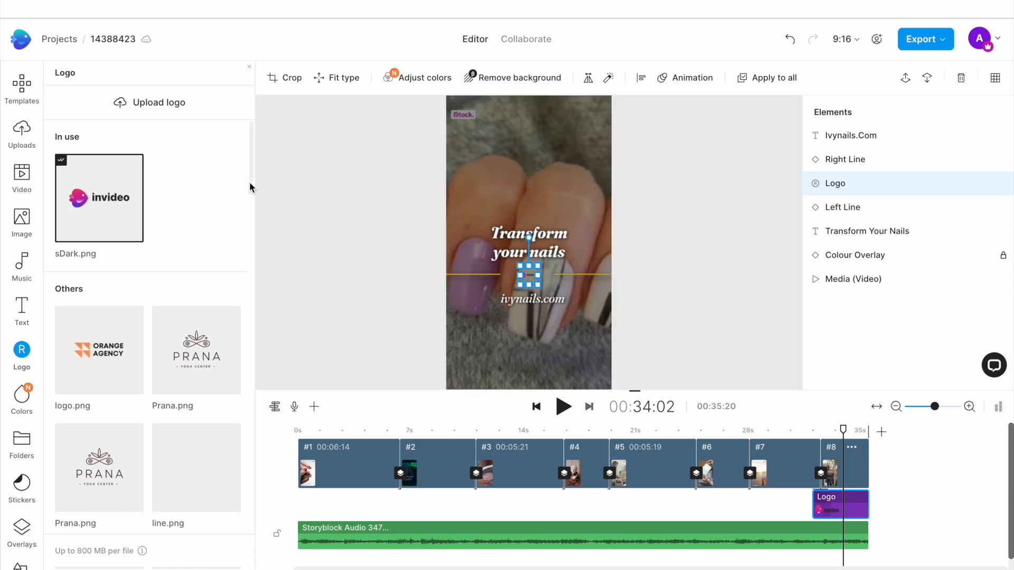
left_click(156, 106)
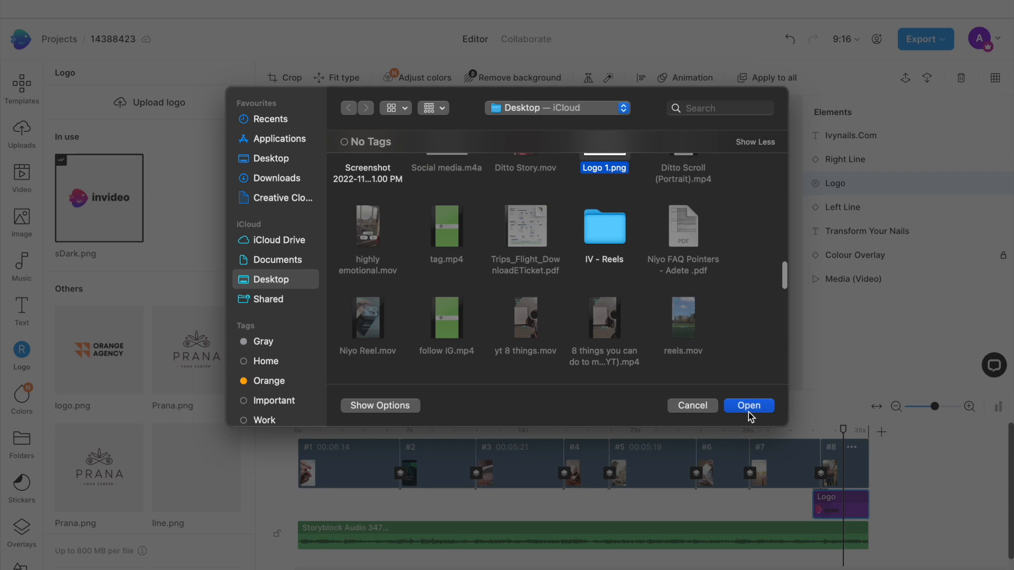
left_click(748, 406)
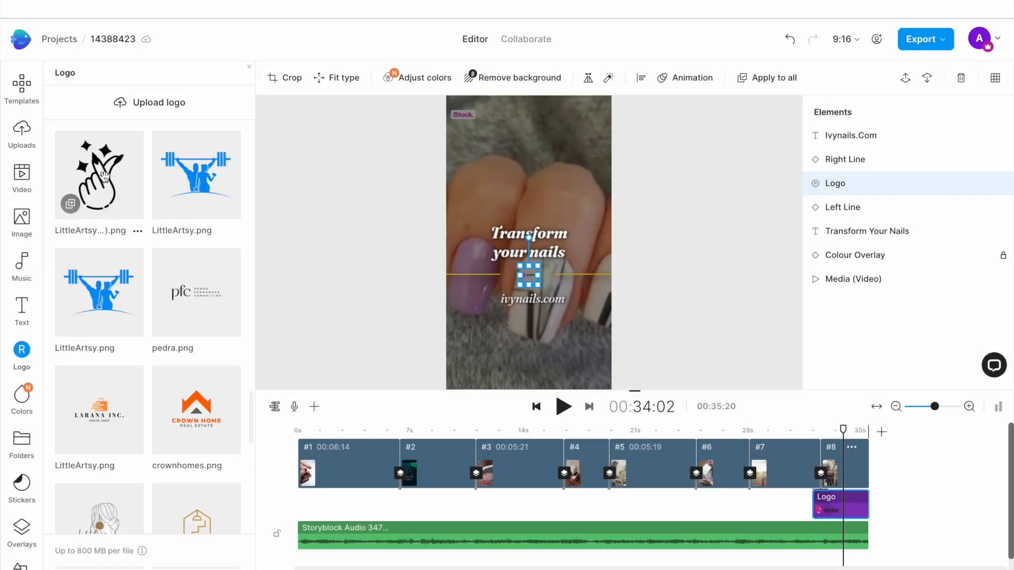
left_click(105, 175)
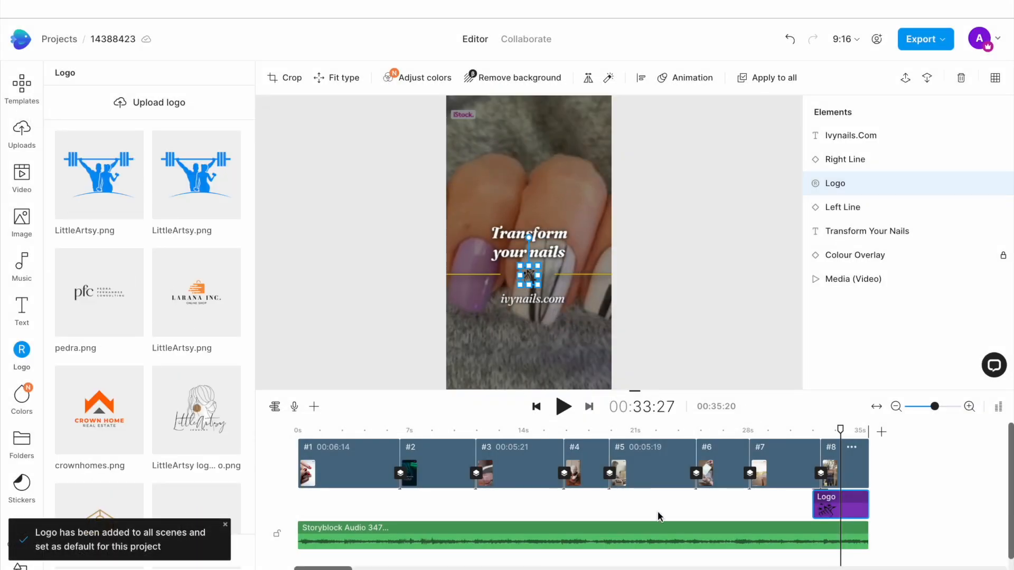
Check the logo and text in the seventh, sixth and fifth scenes, and play back the nail video.
left_click(770, 438)
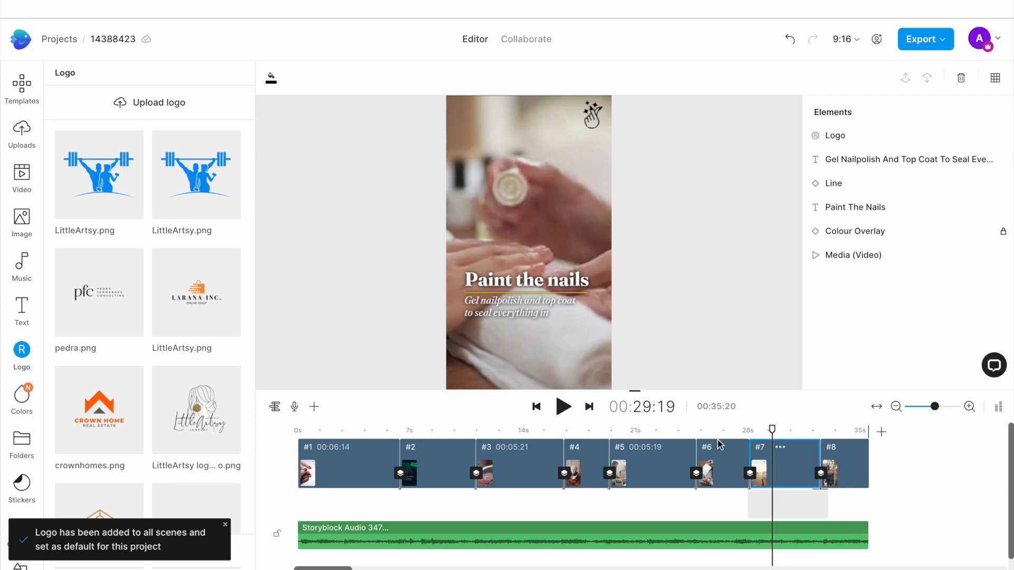
left_click(720, 443)
left_click(652, 433)
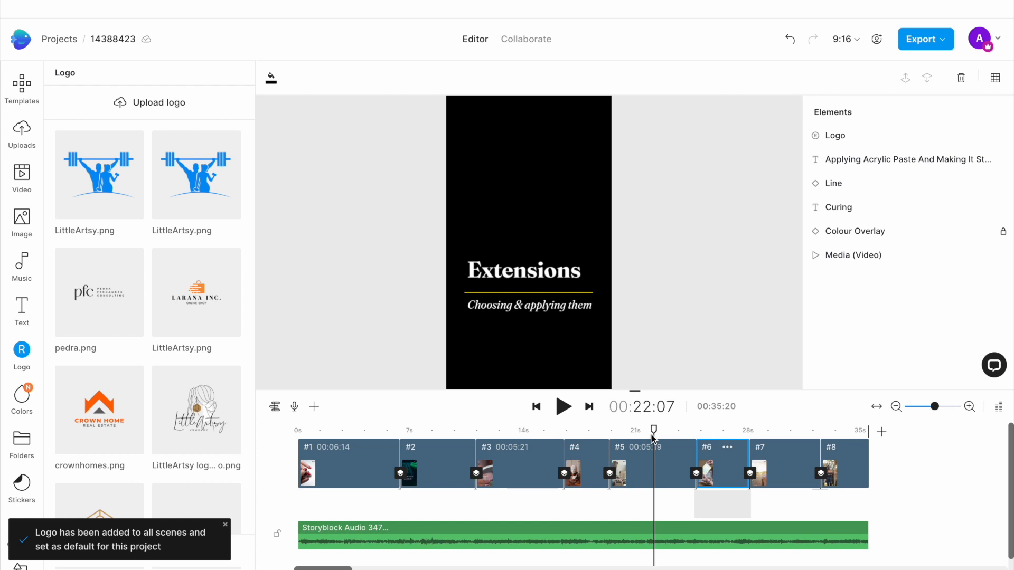
left_click(564, 406)
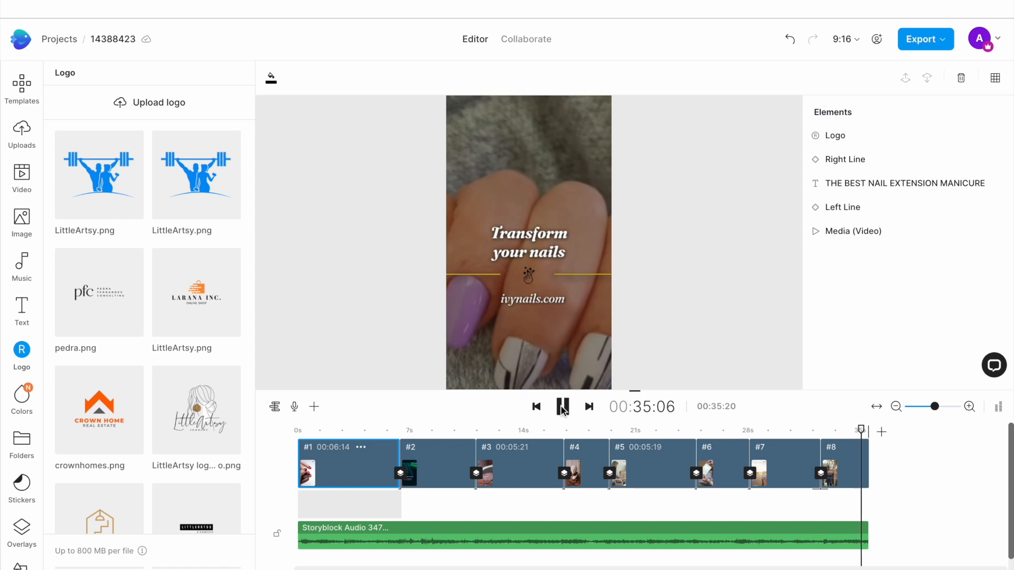
Open the export options for the nail video, and preview the custom art video from its start.
left_click(921, 38)
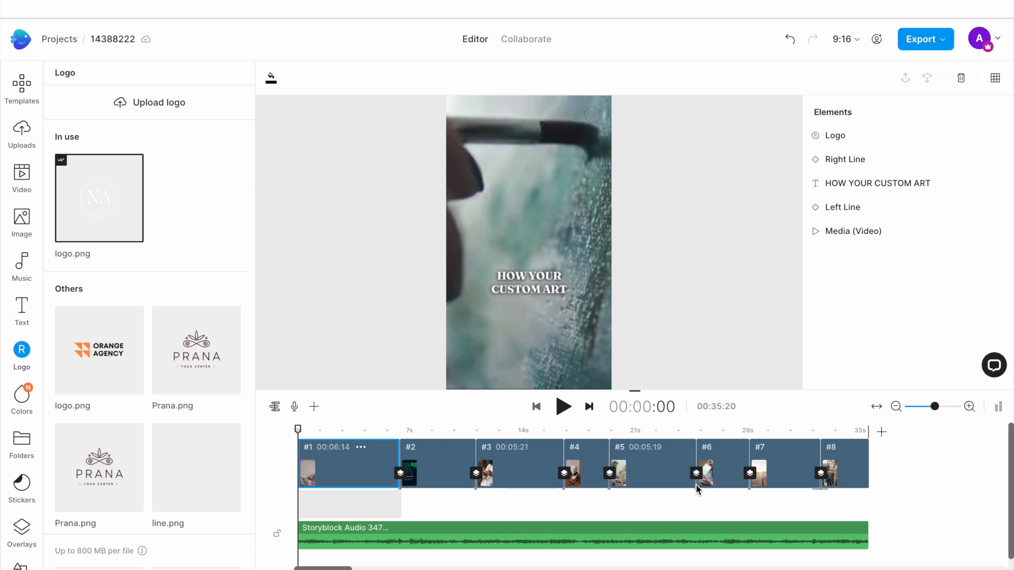
left_click(563, 406)
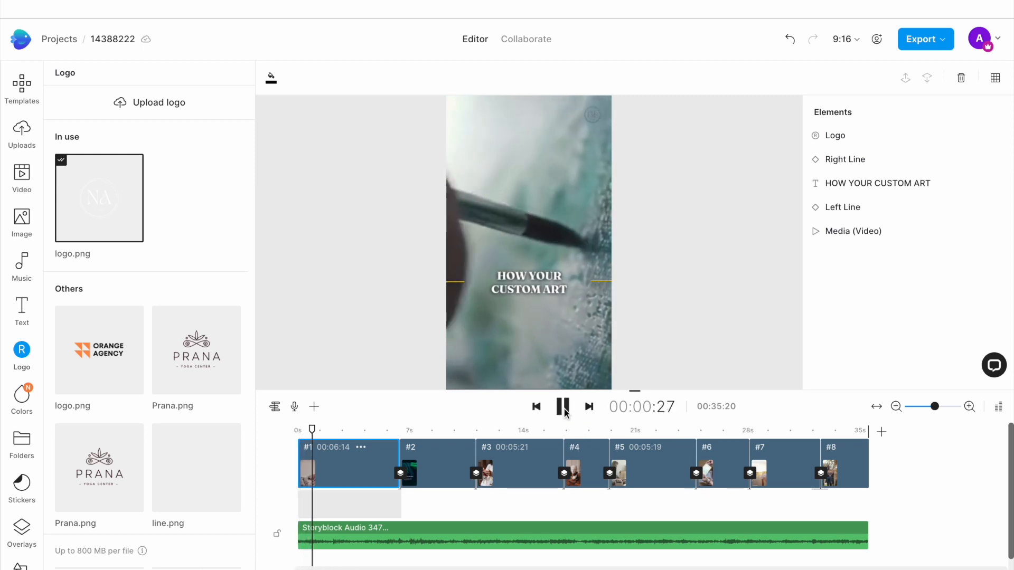